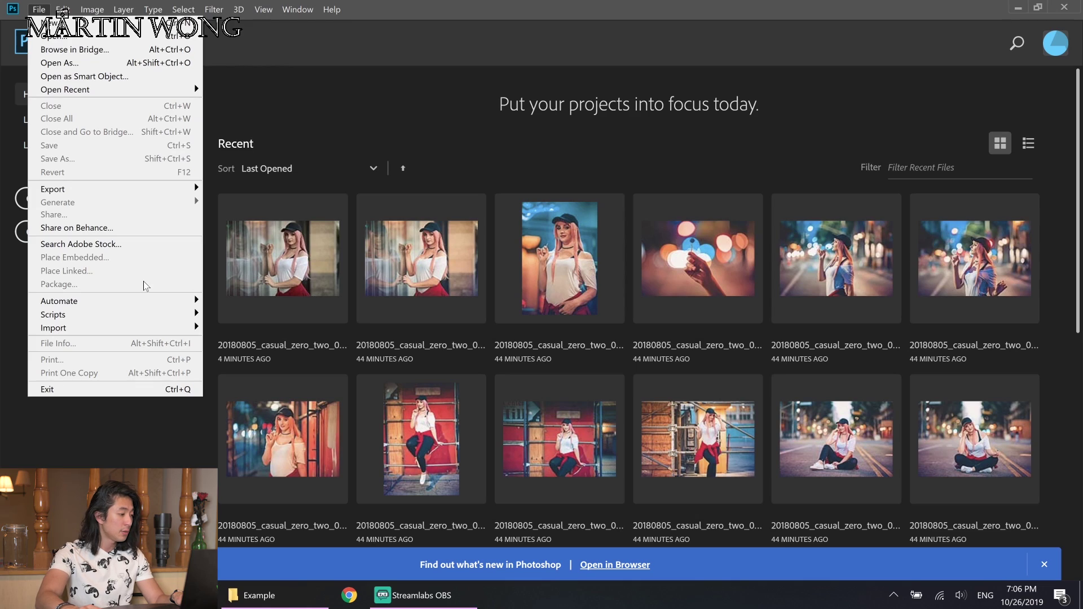
- Open Image Processor and set the resize-to-fit width and height to 1500 px
mouse_move(169, 301)
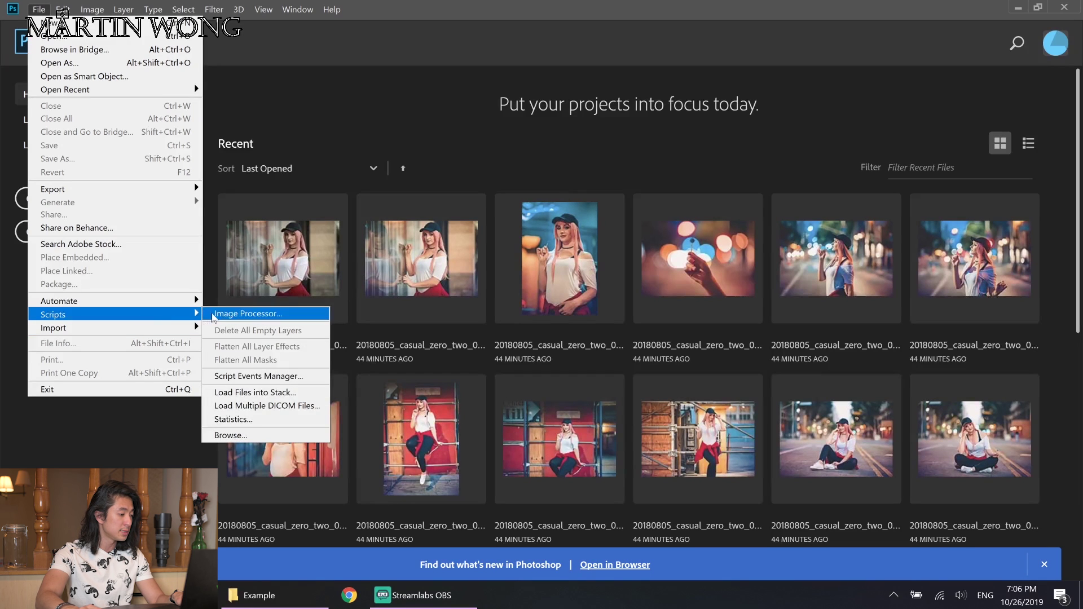
click(220, 315)
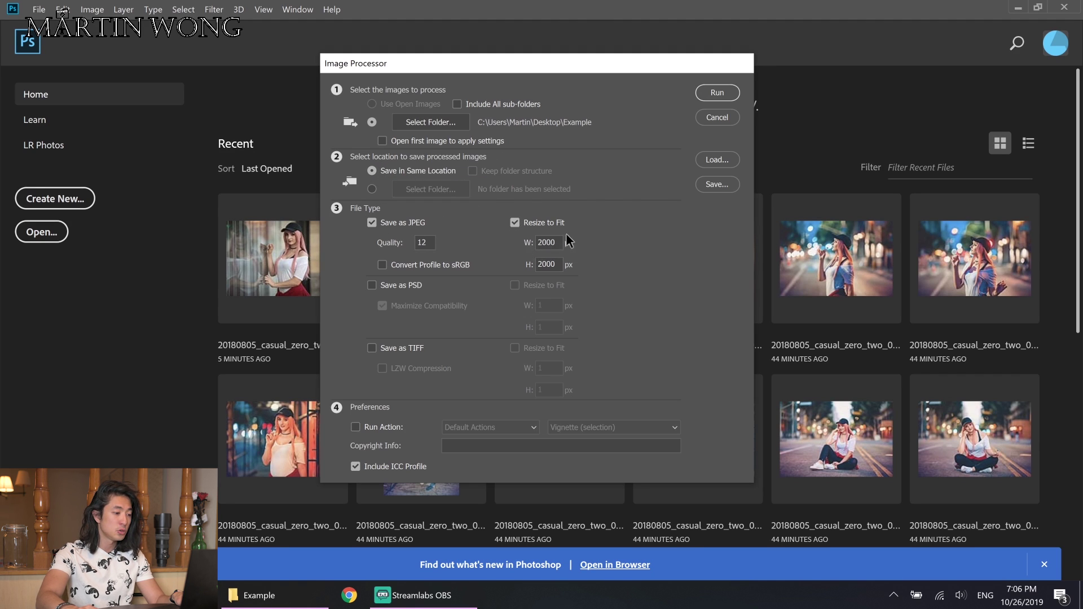
click(547, 244)
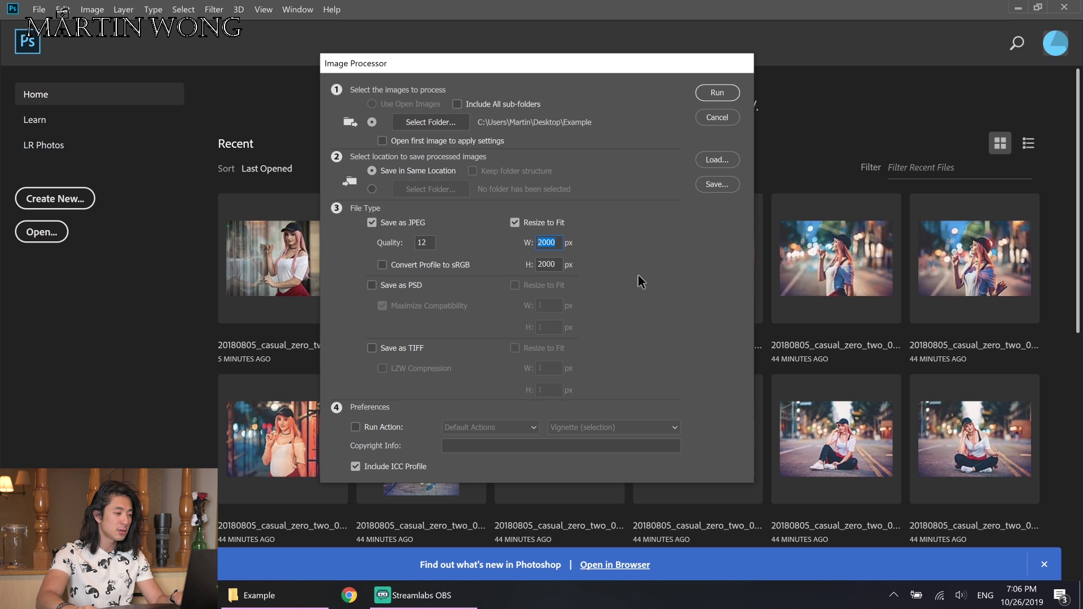
text(1500)
key(Tab)
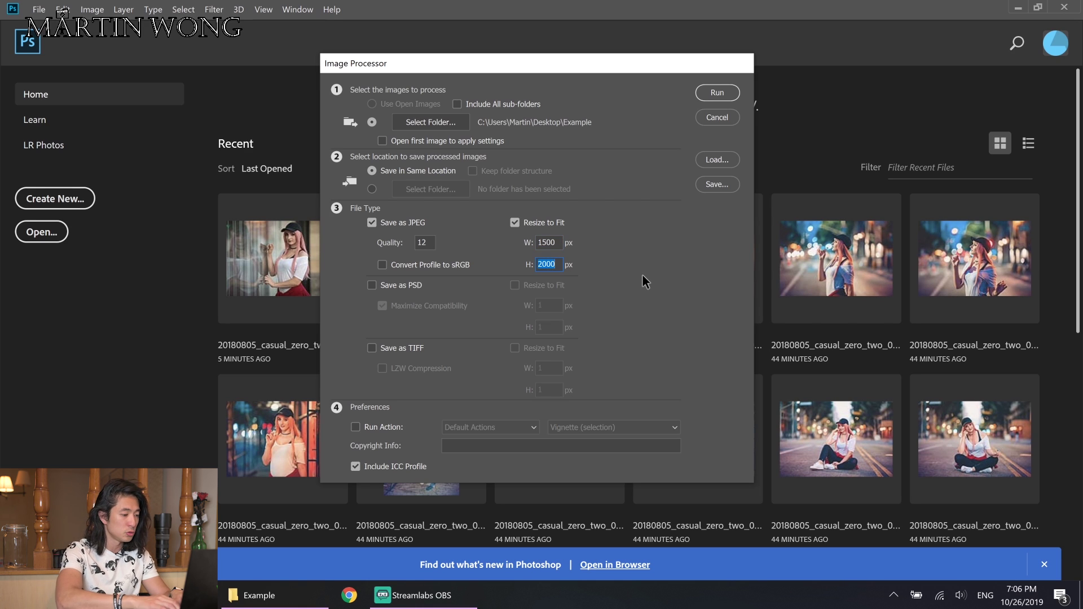
text(1500)
key(Tab)
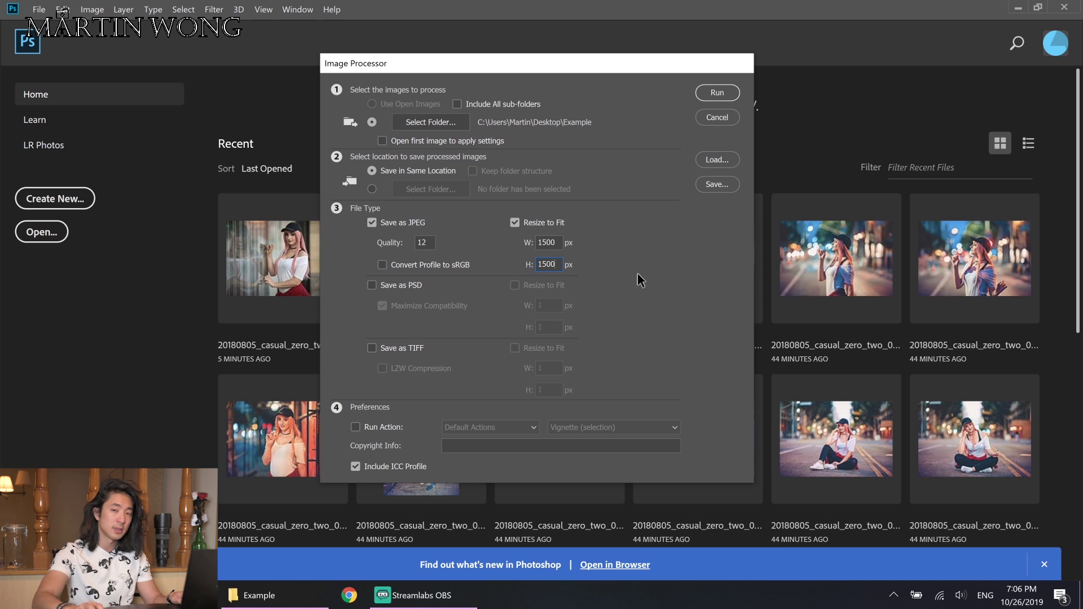
- Enable Run Action with the custom set's Filter York action and start the batch
click(392, 428)
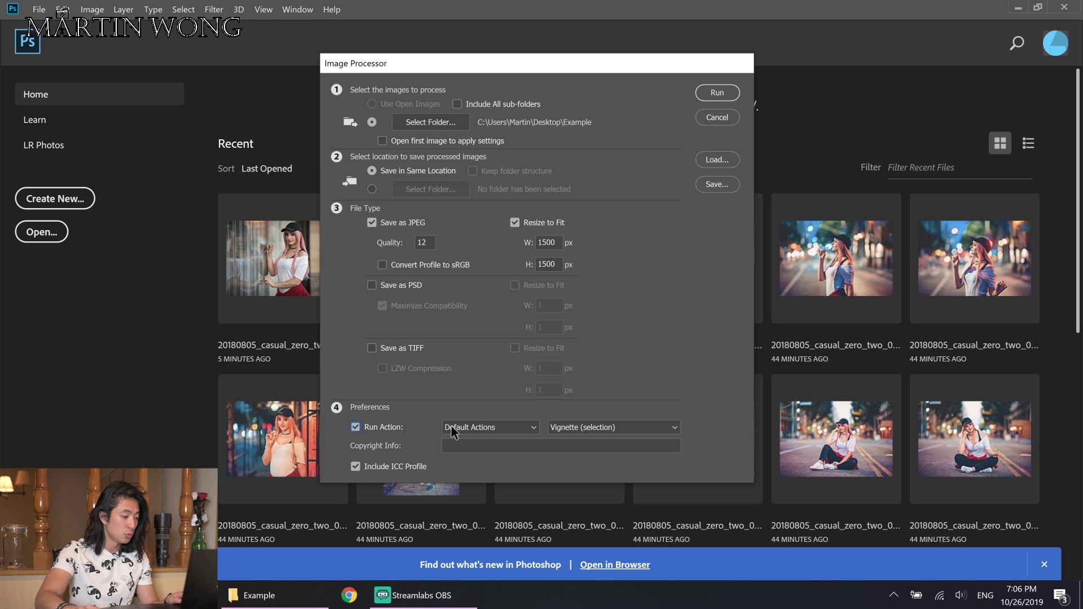
click(502, 426)
click(513, 463)
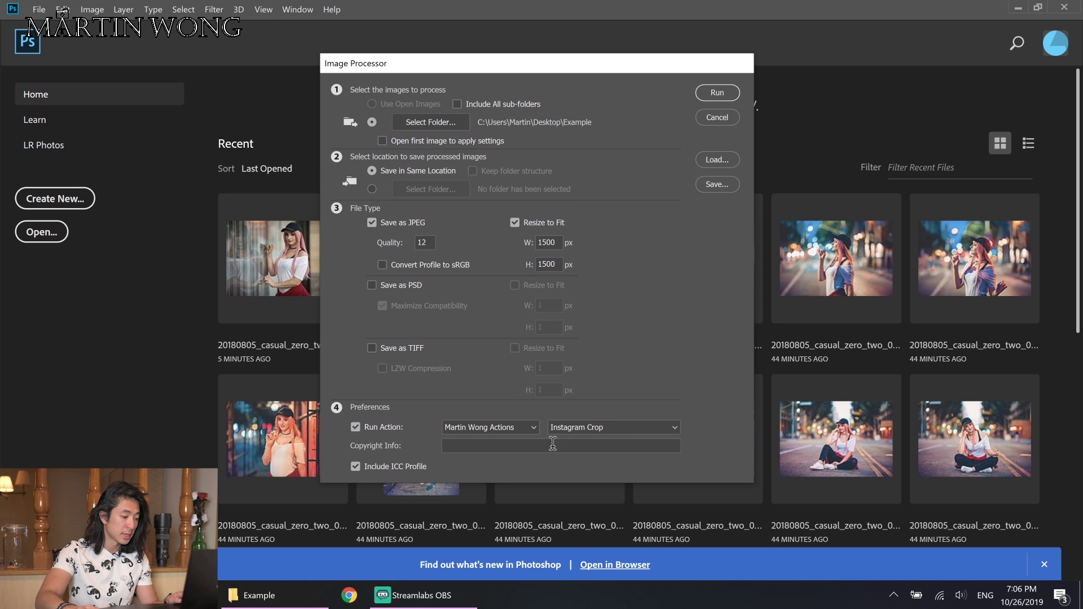
click(624, 429)
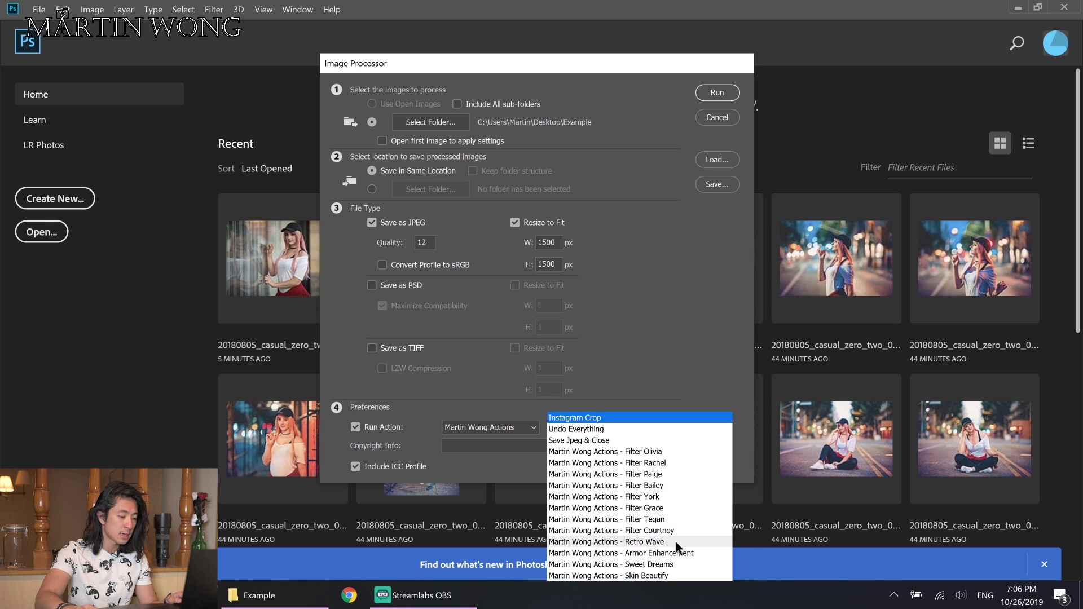
click(680, 498)
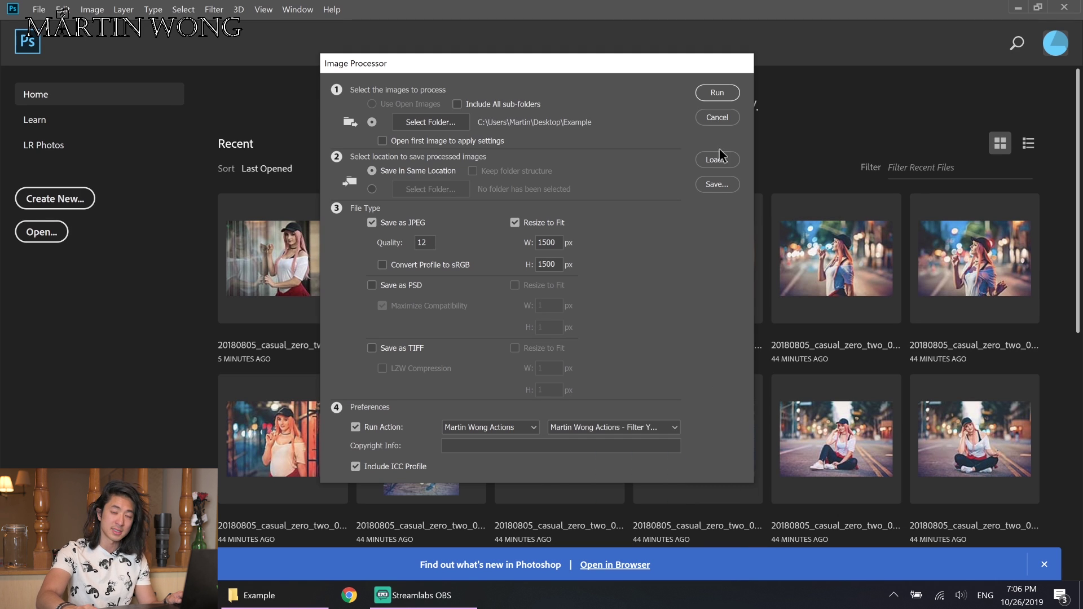
click(712, 93)
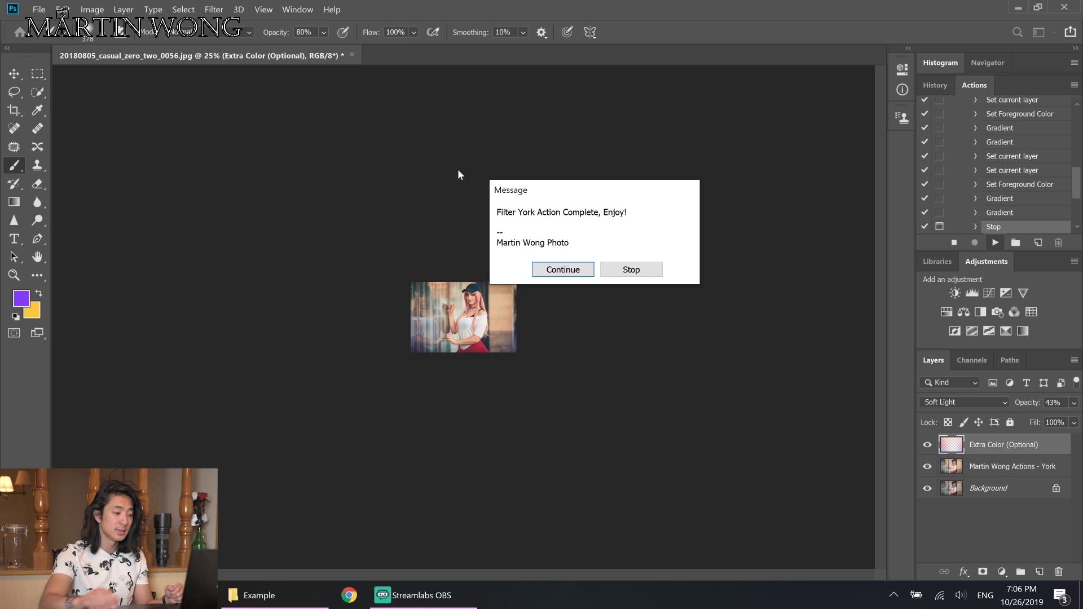
- Continue past the first message, stop the action, and close 20180805_casual_zero_two_0088.jpg without saving
click(544, 271)
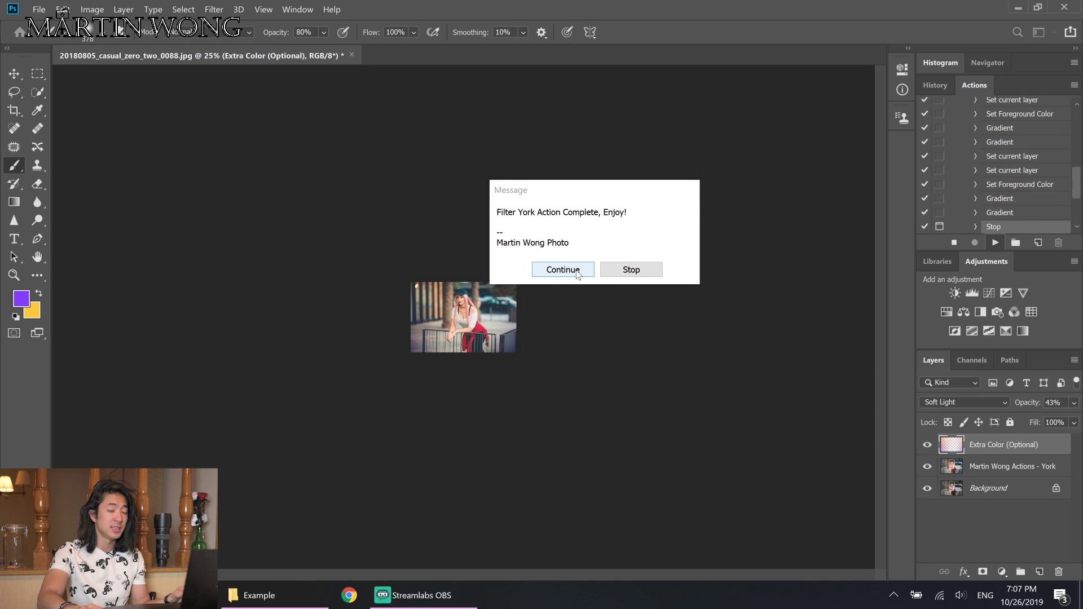
click(642, 269)
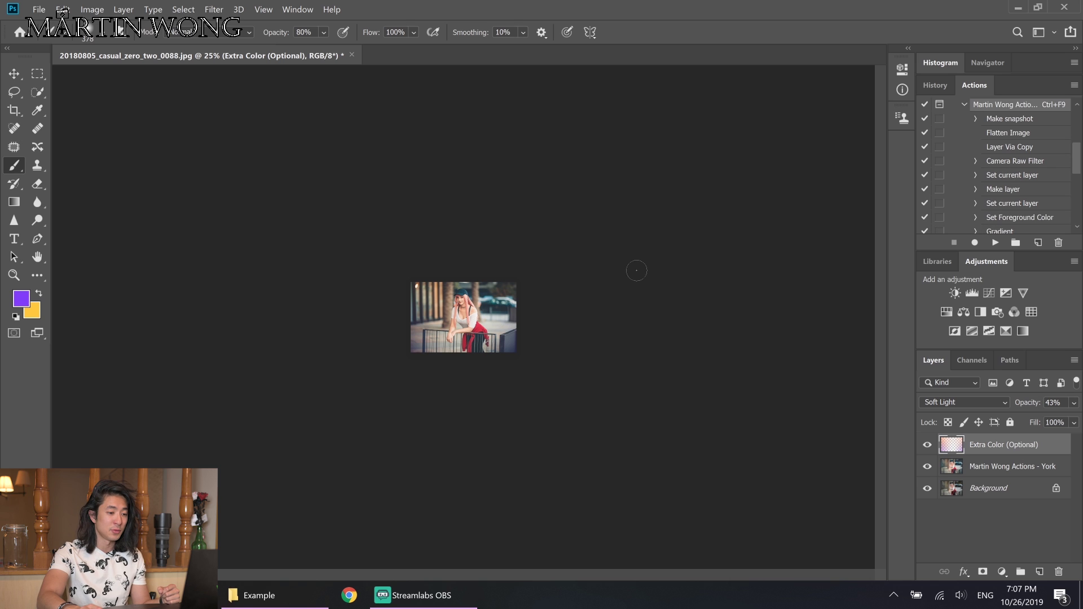
key(ctrl+w)
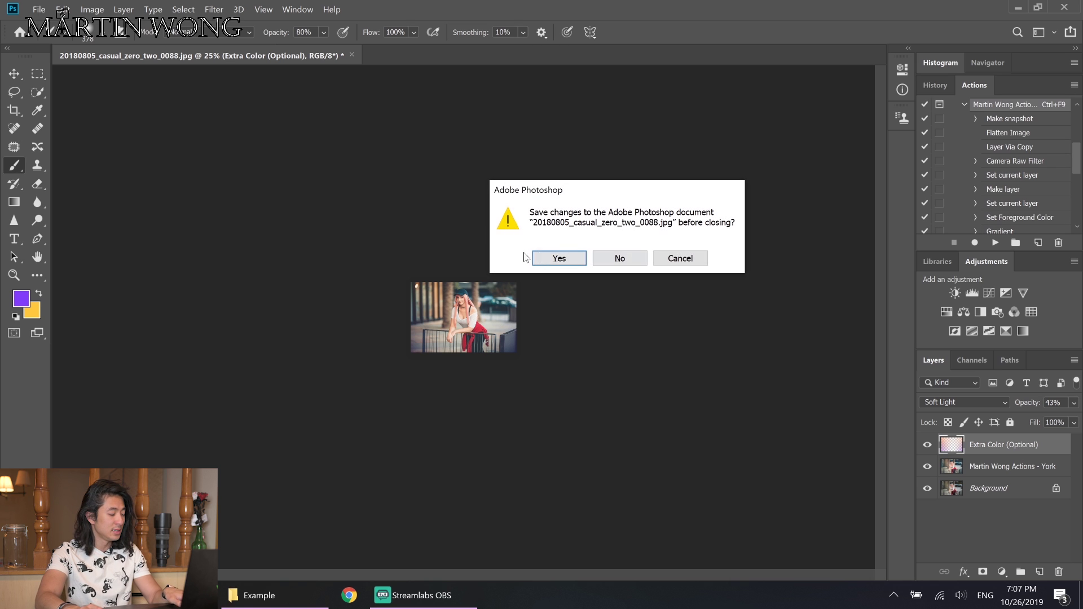
click(642, 263)
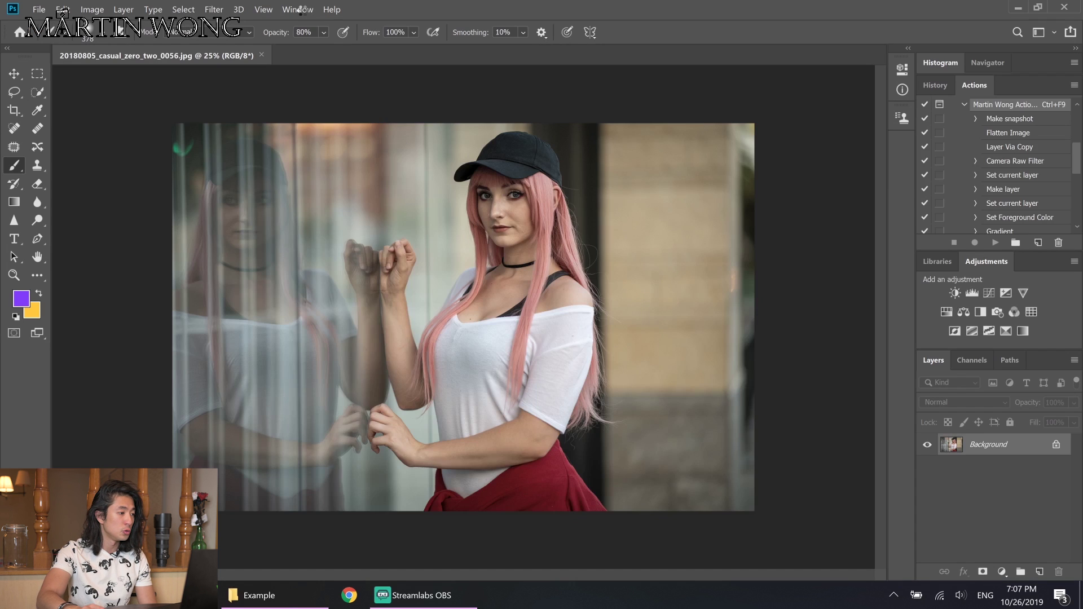
click(297, 9)
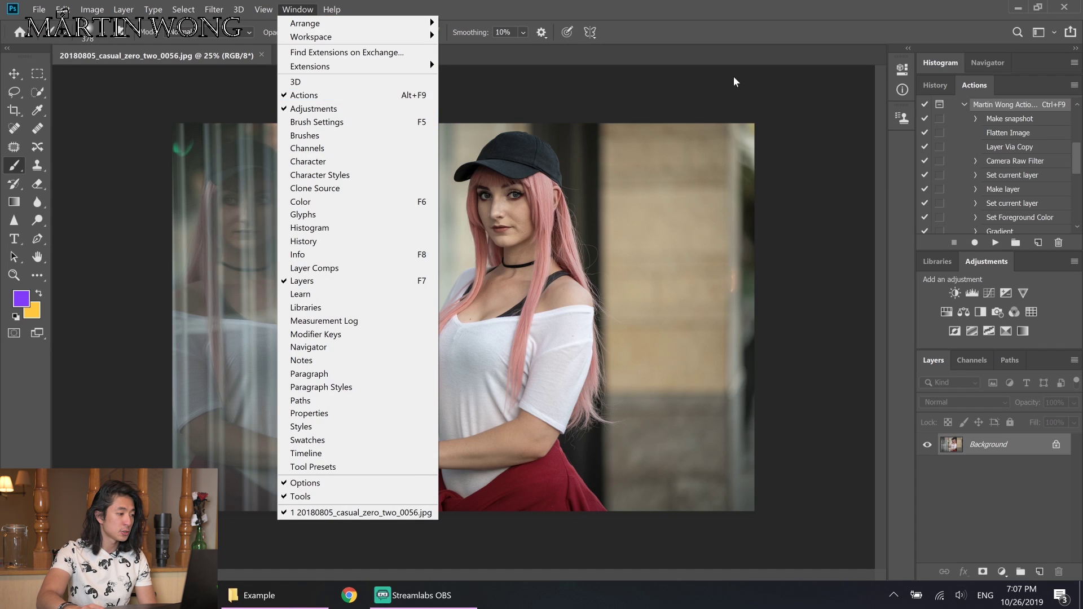
click(975, 89)
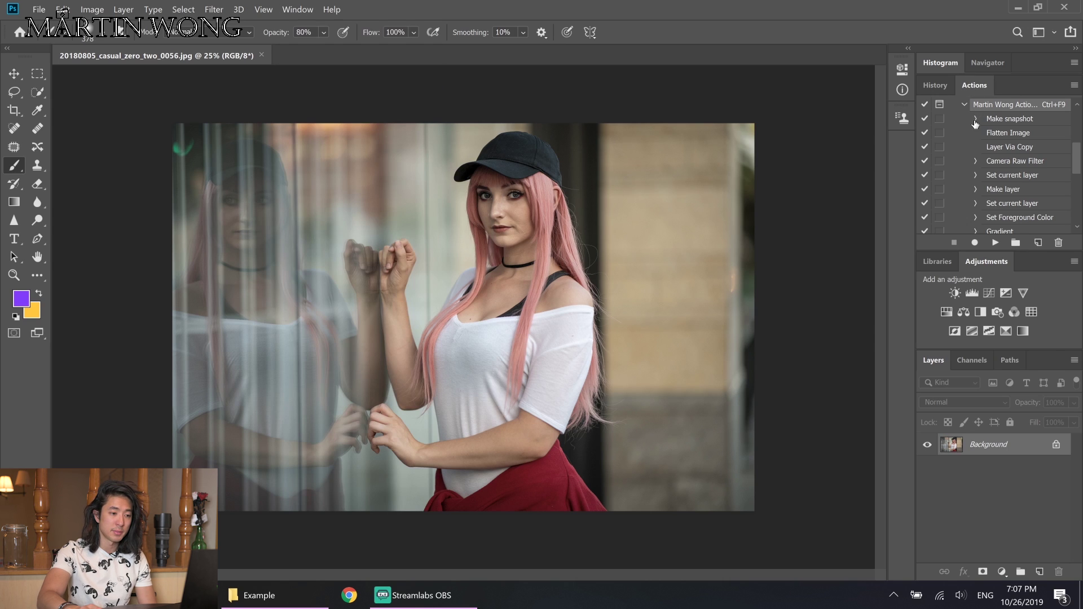
scroll(1030, 144, down, 5)
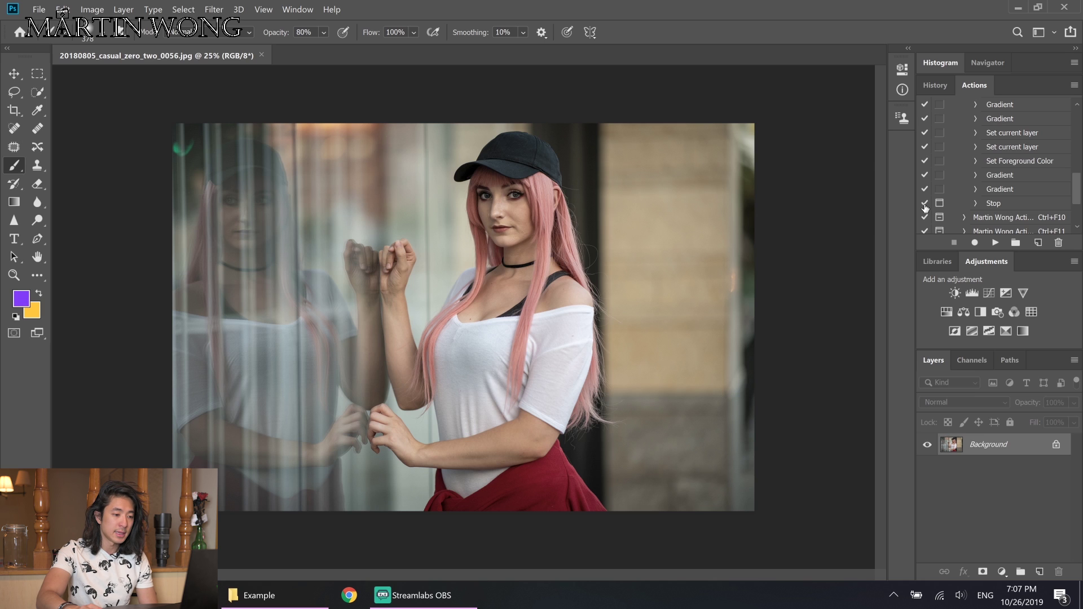
click(261, 56)
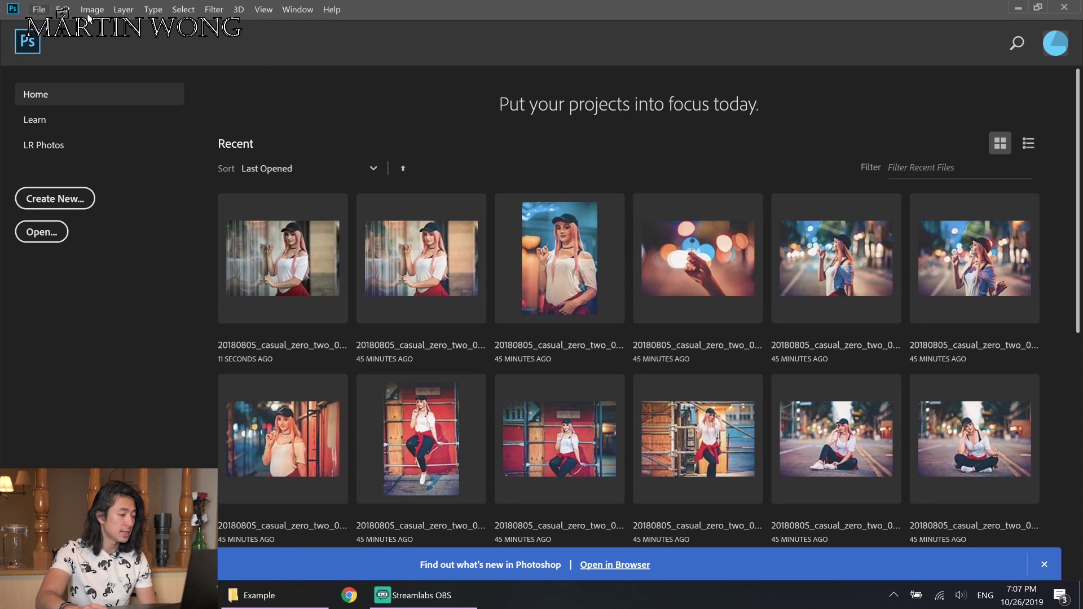
- Rerun Image Processor with the saved 1500 px Filter York settings, then bring up the Example folder
click(31, 10)
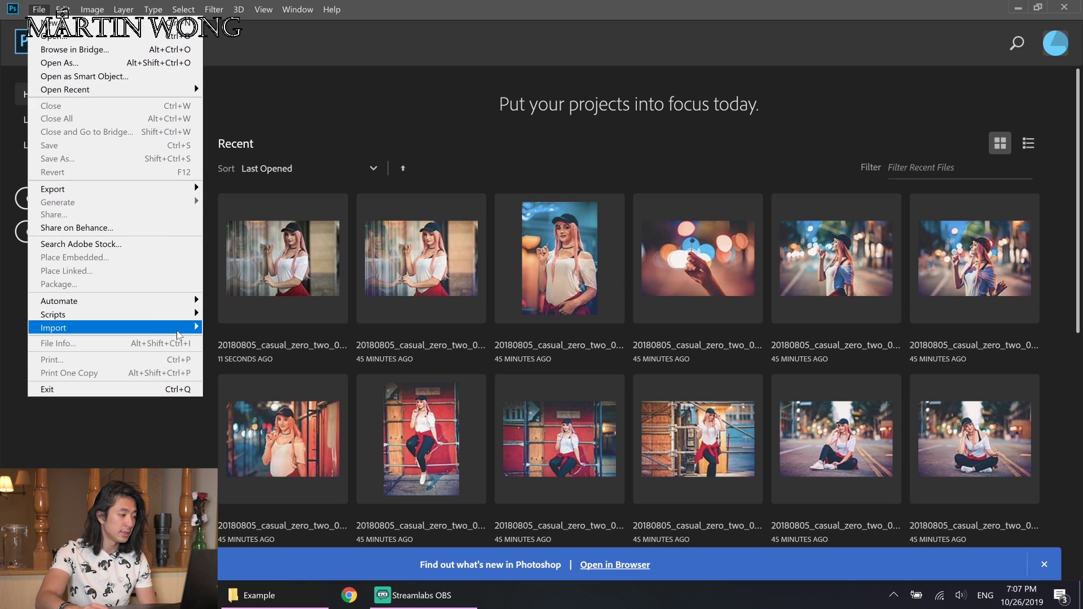
mouse_move(182, 323)
click(269, 310)
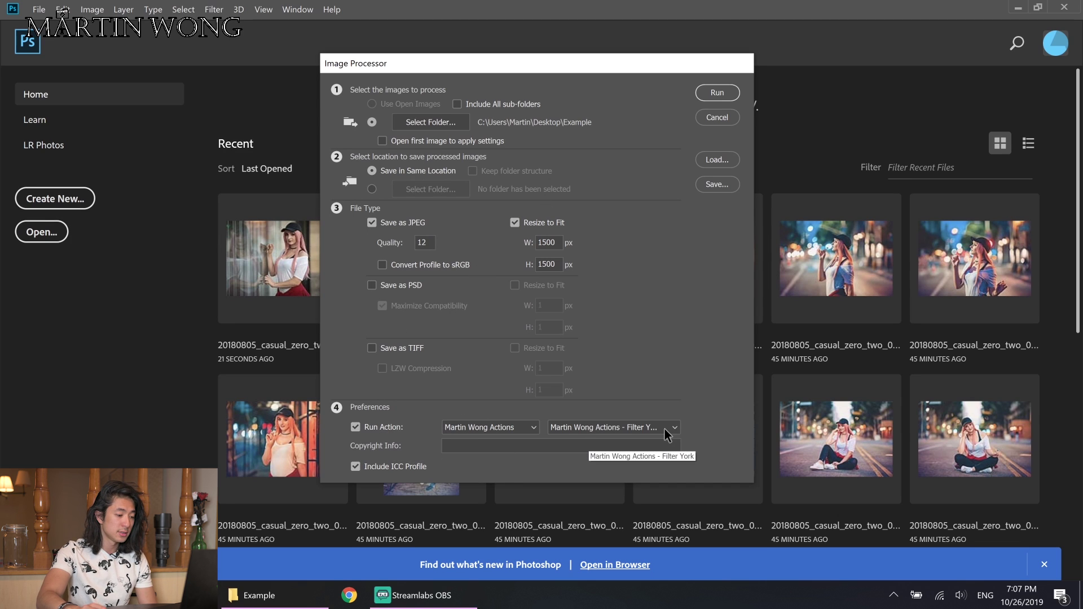
click(725, 93)
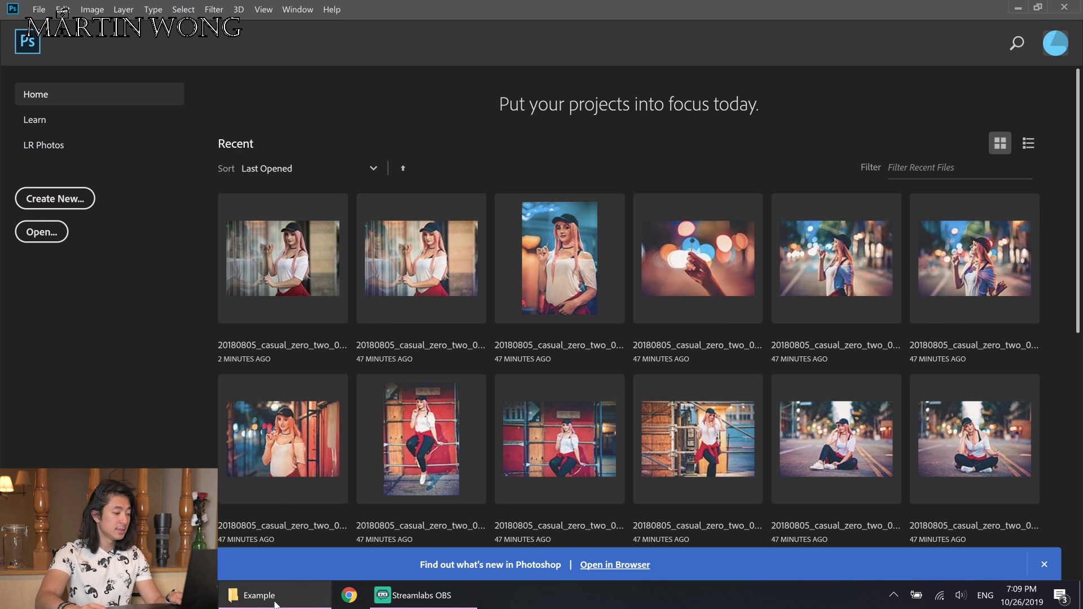
click(275, 599)
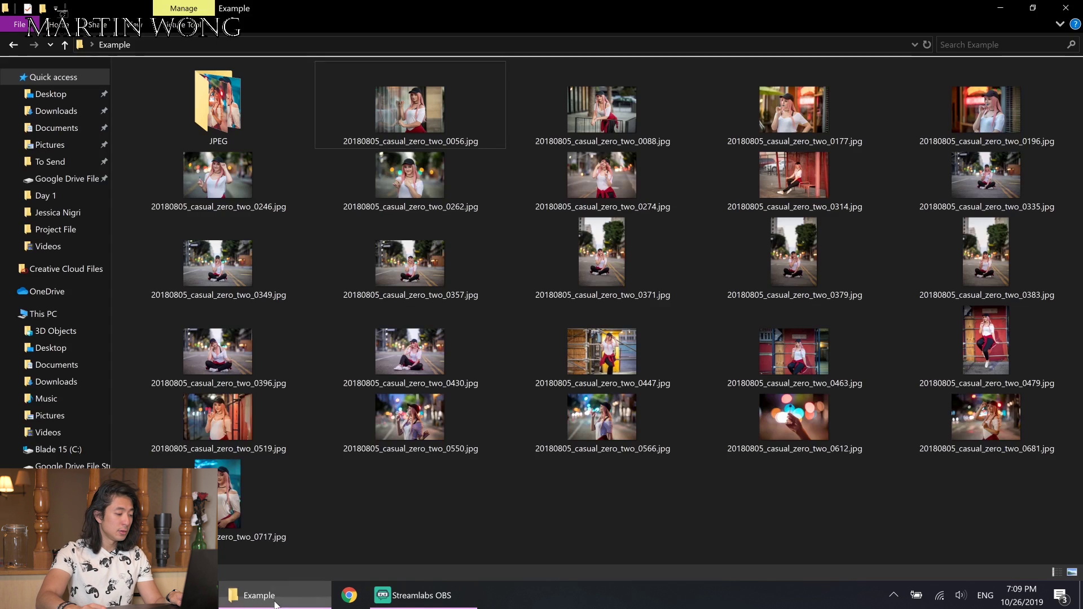
- Open the JPEG output folder and view 20180805_casual_zero_two_0056.jpg in Photos
double_click(233, 123)
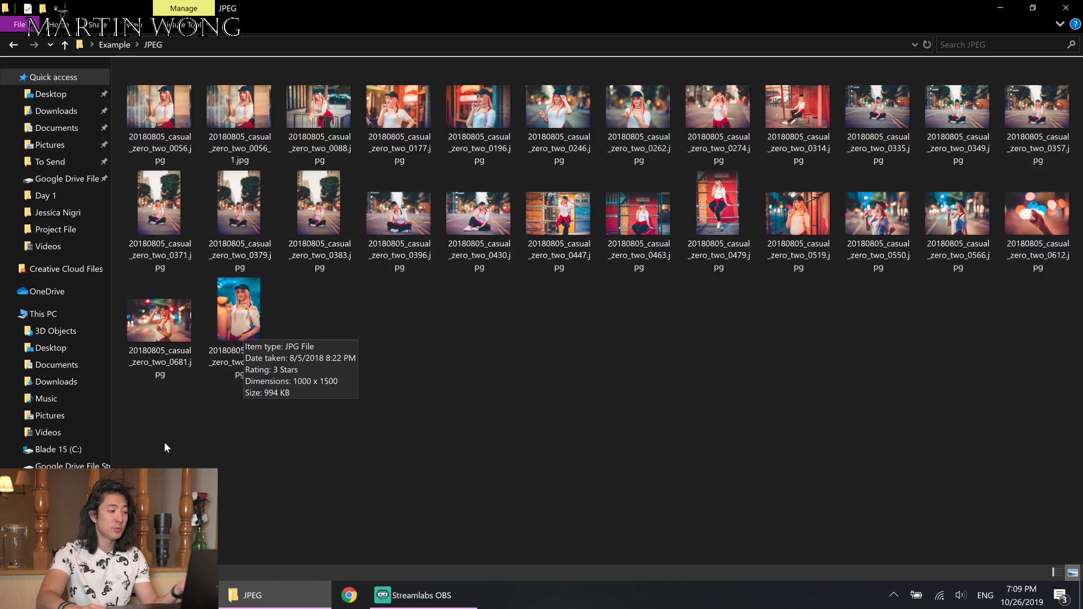
double_click(385, 211)
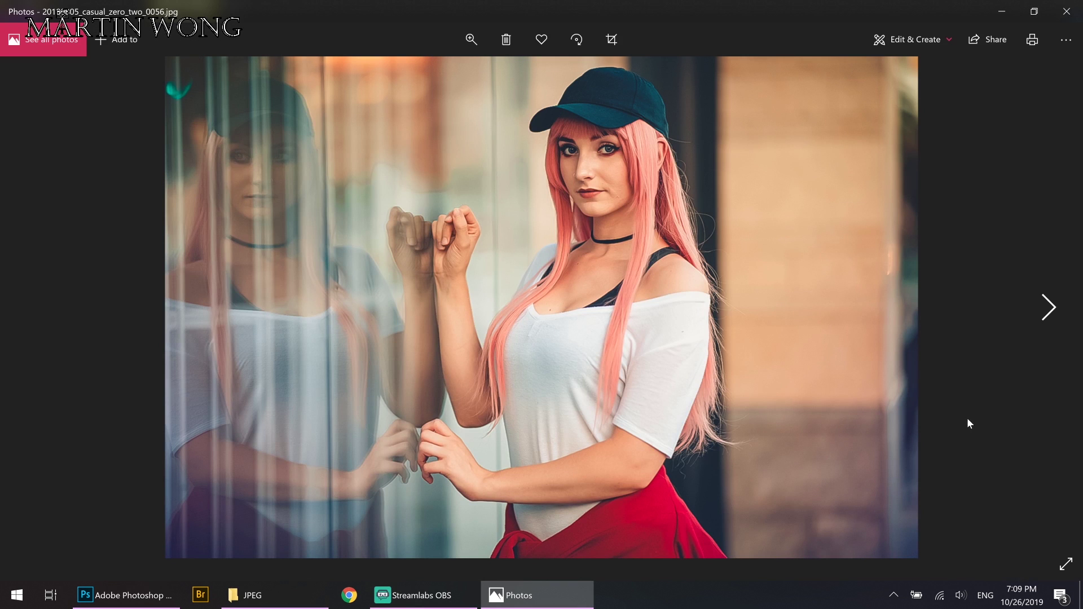
- Snap the processed photo right and open the original 0056.jpg in a window on the left
key(super+Right)
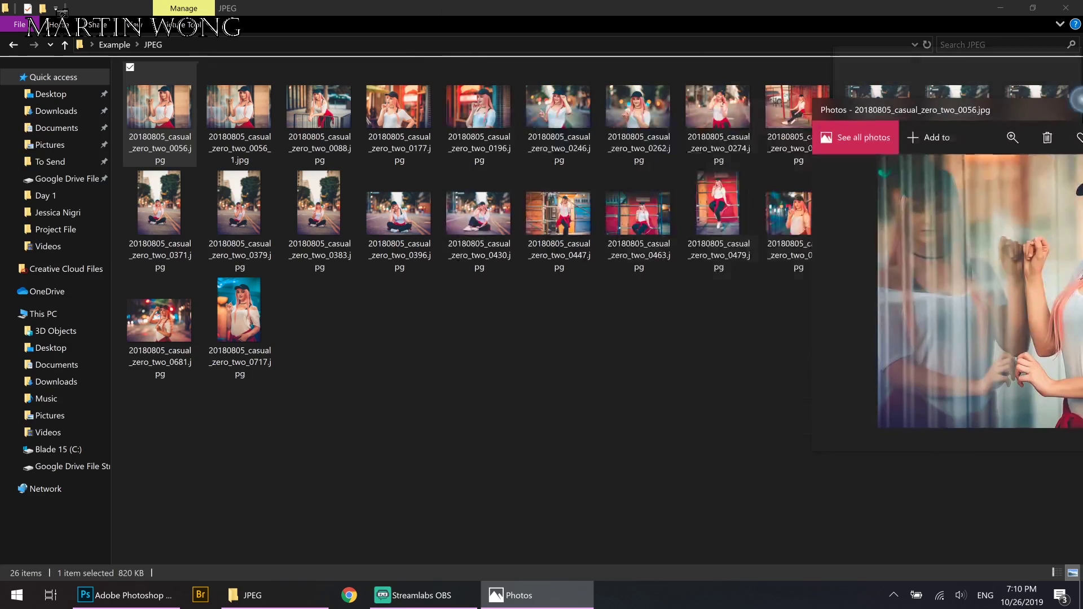
click(154, 203)
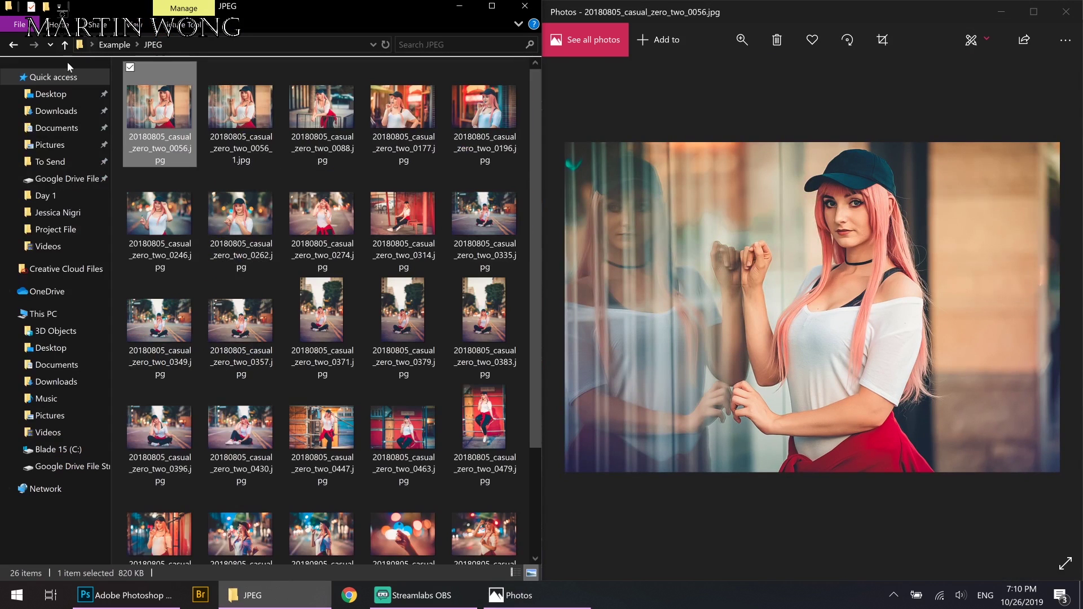
key(BackSpace)
click(427, 103)
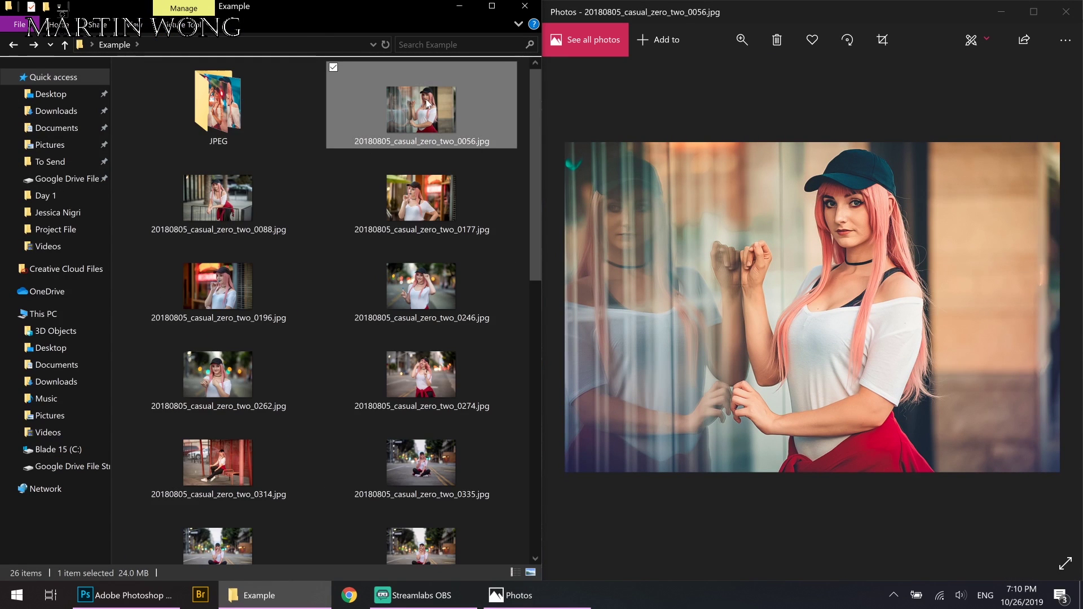
double_click(427, 103)
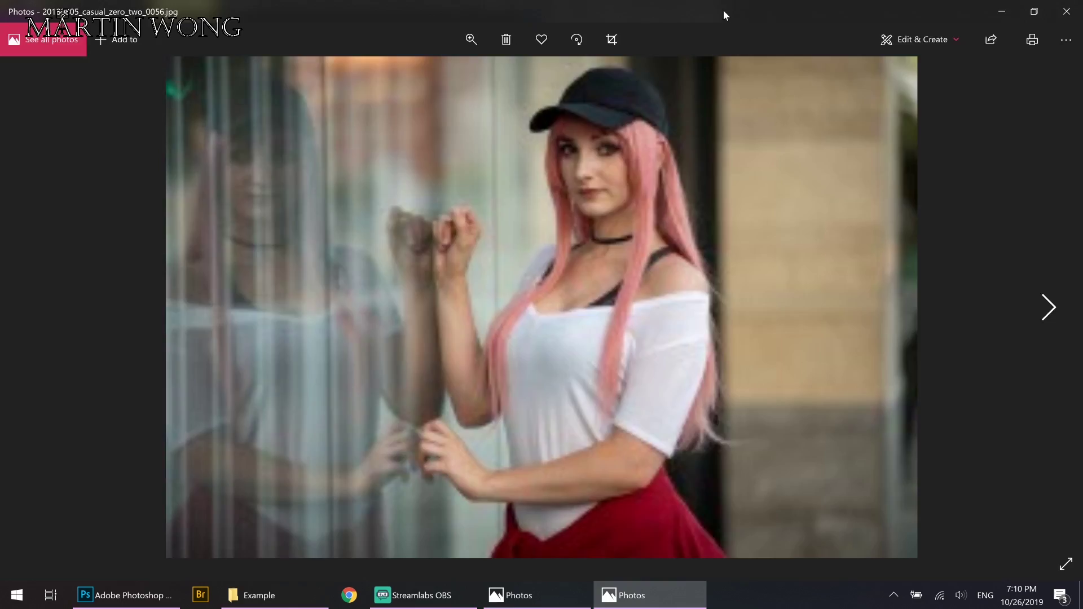
drag(723, 10, 2, 139)
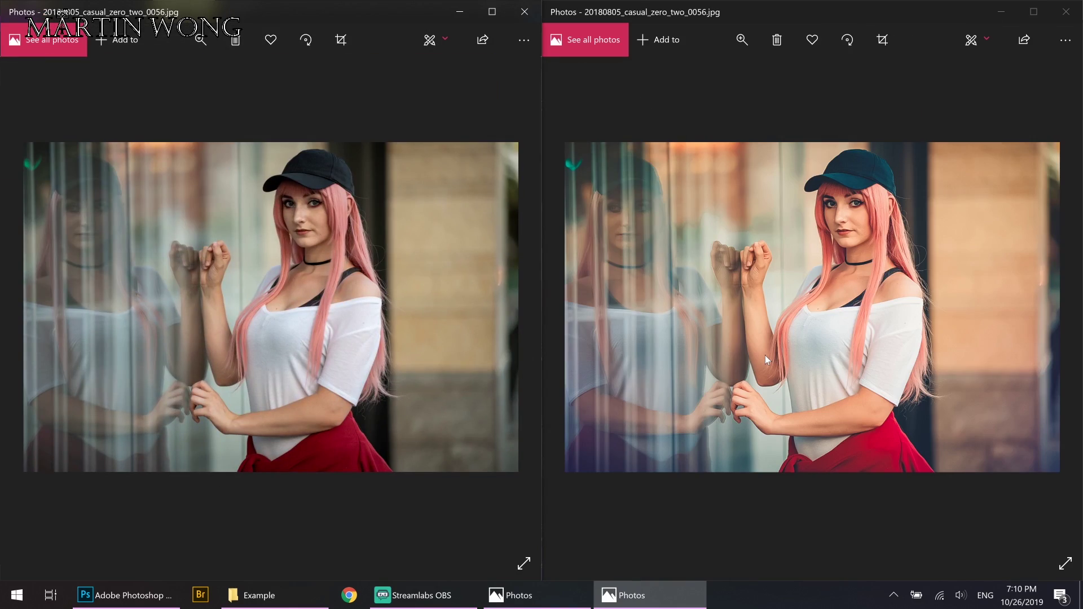